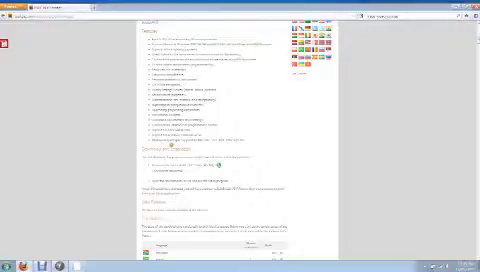
Download the BullZip PDF Printer installer from the Download and Installation section
left_click(179, 170)
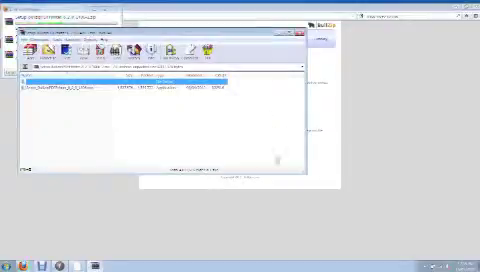
Run Setup_BullzipPDFPrinter.exe from the downloaded archive in WinRAR
double_click(168, 87)
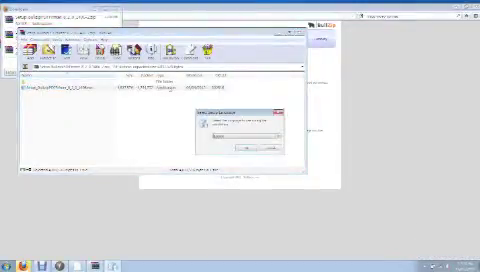
Confirm the setup language and accept the license agreement
left_click(247, 148)
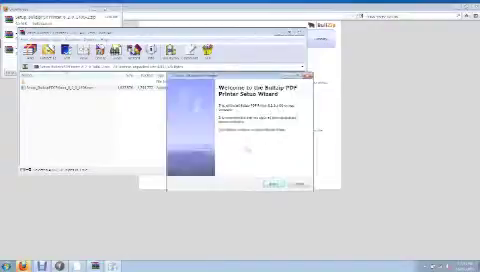
left_click(273, 184)
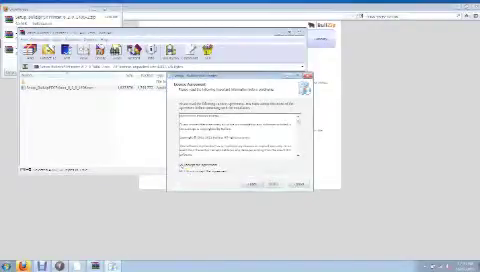
left_click(273, 184)
Keep the default install location, Start Menu folder and tasks, reaching Ready to Install
left_click(273, 184)
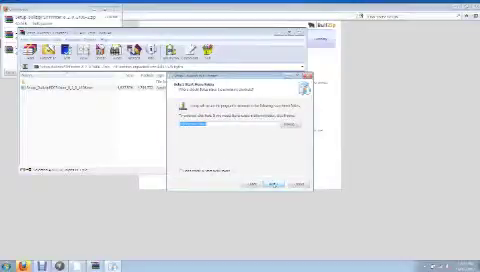
left_click(273, 184)
left_click(273, 184)
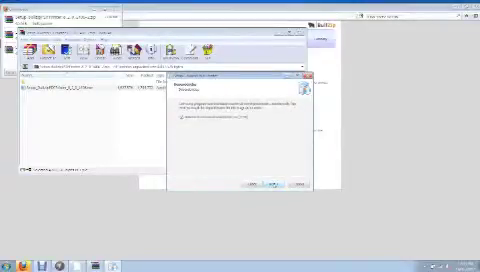
left_click(273, 184)
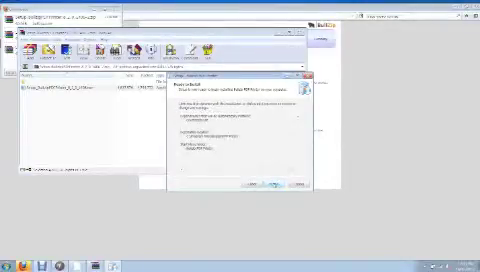
Start installing the BullZip PDF printer from the ready-to-install summary
left_click(273, 184)
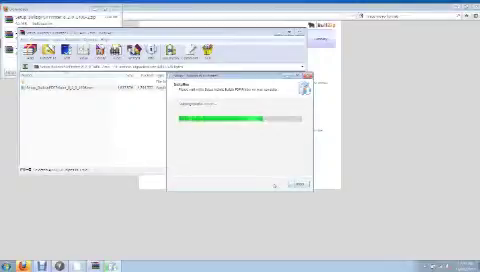